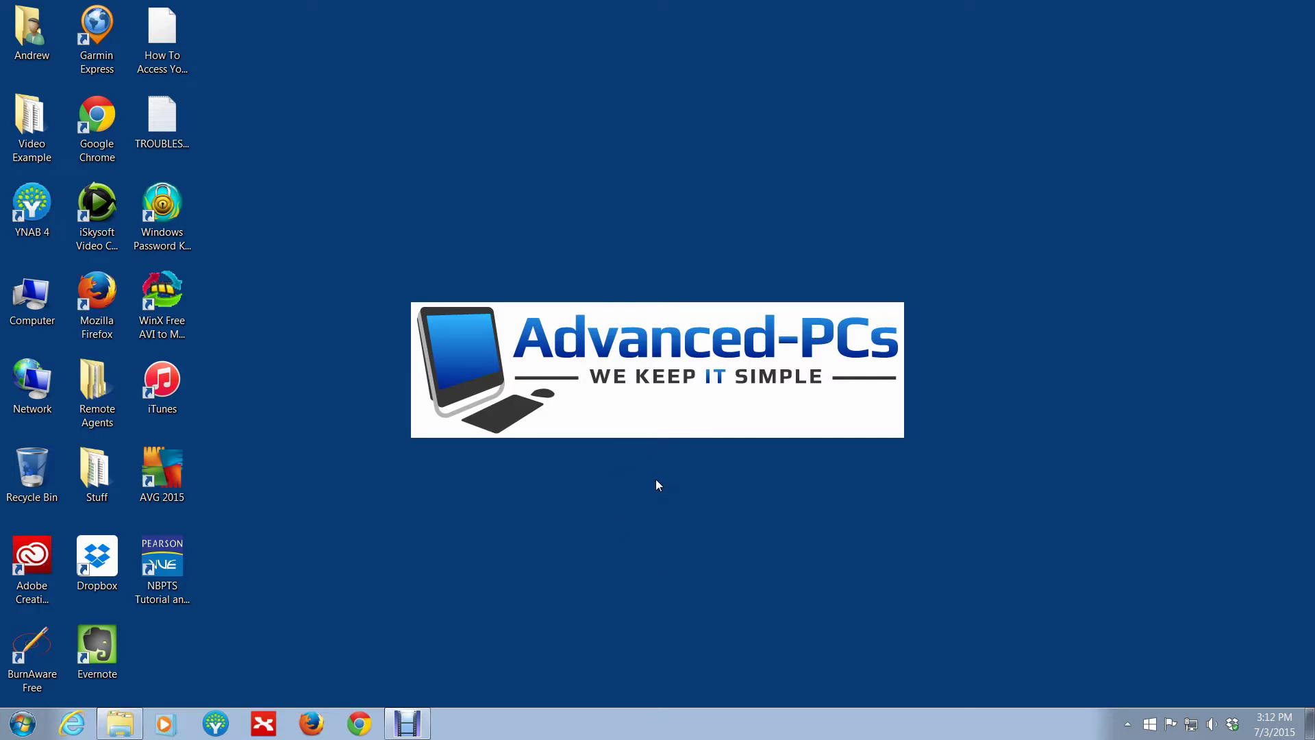
Review the multiple-displays options in Screen Resolution, then close it without changes
{"action": "right_click", "coordinate": [619, 494]}
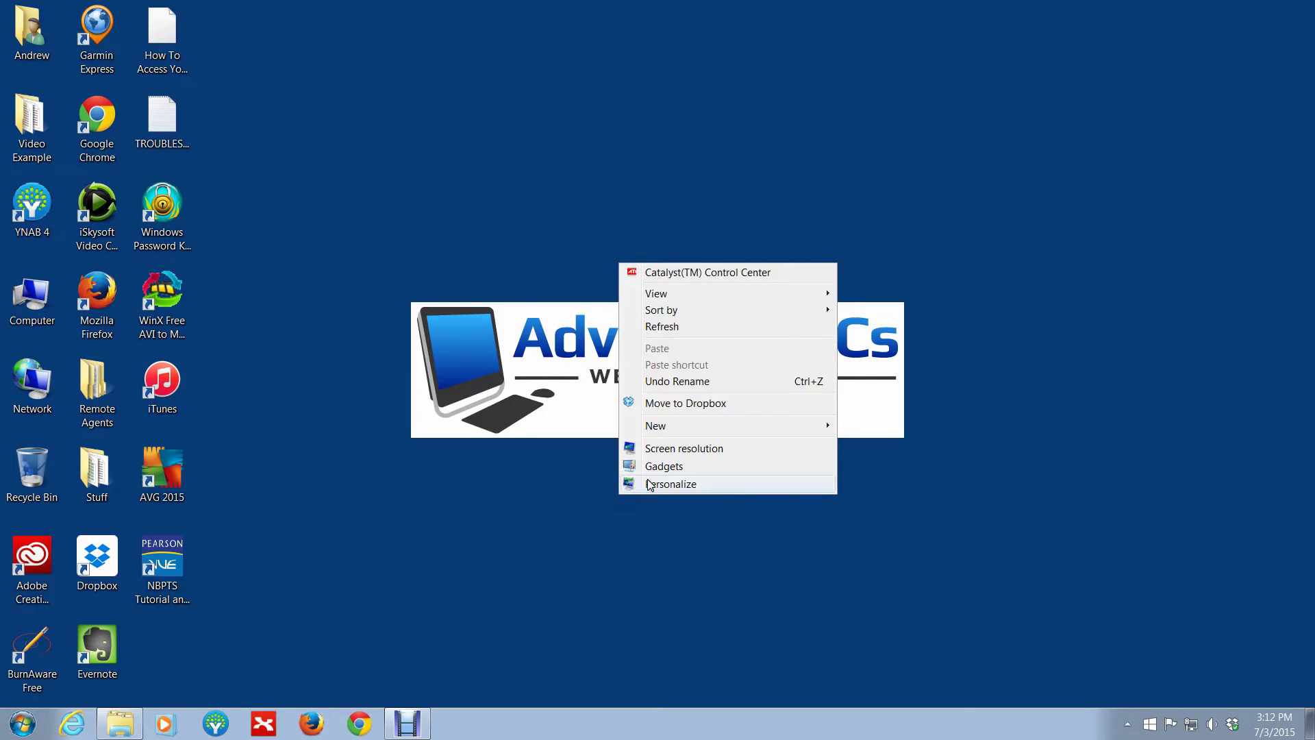
{"action": "left_click", "coordinate": [651, 449]}
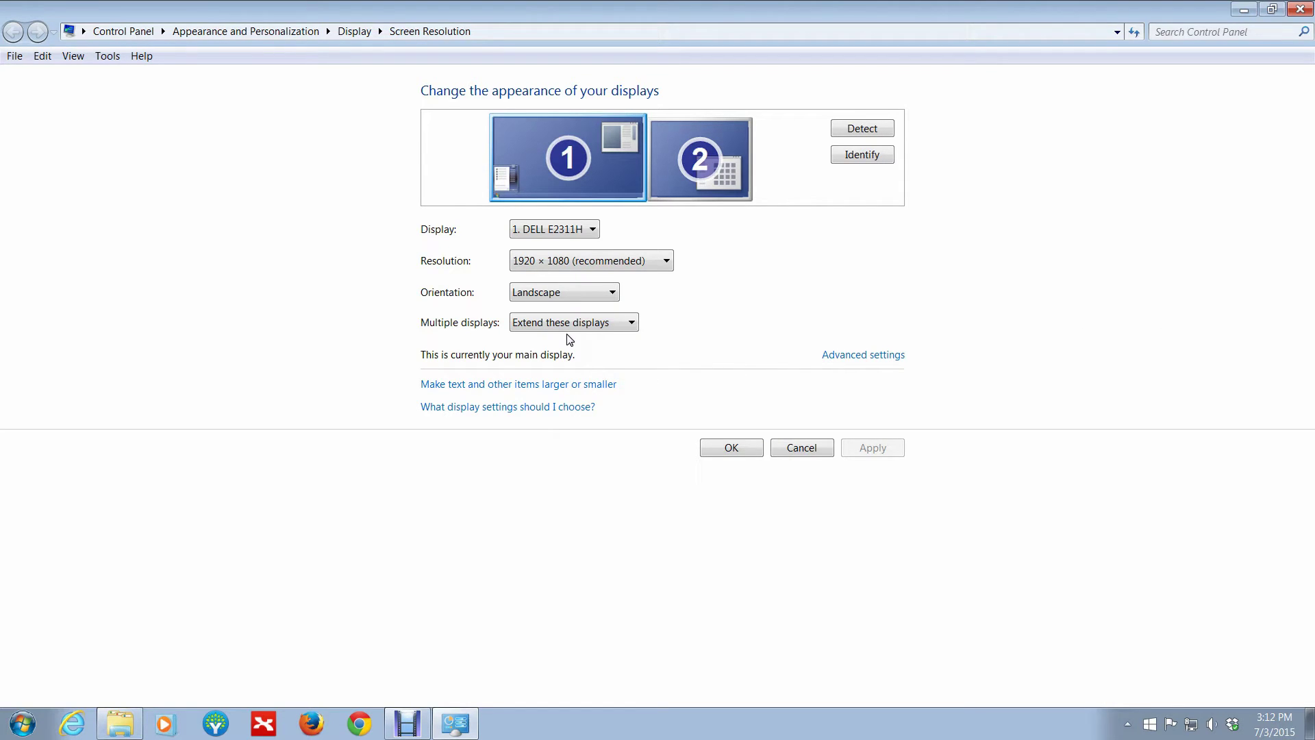
{"action": "left_click", "coordinate": [606, 326]}
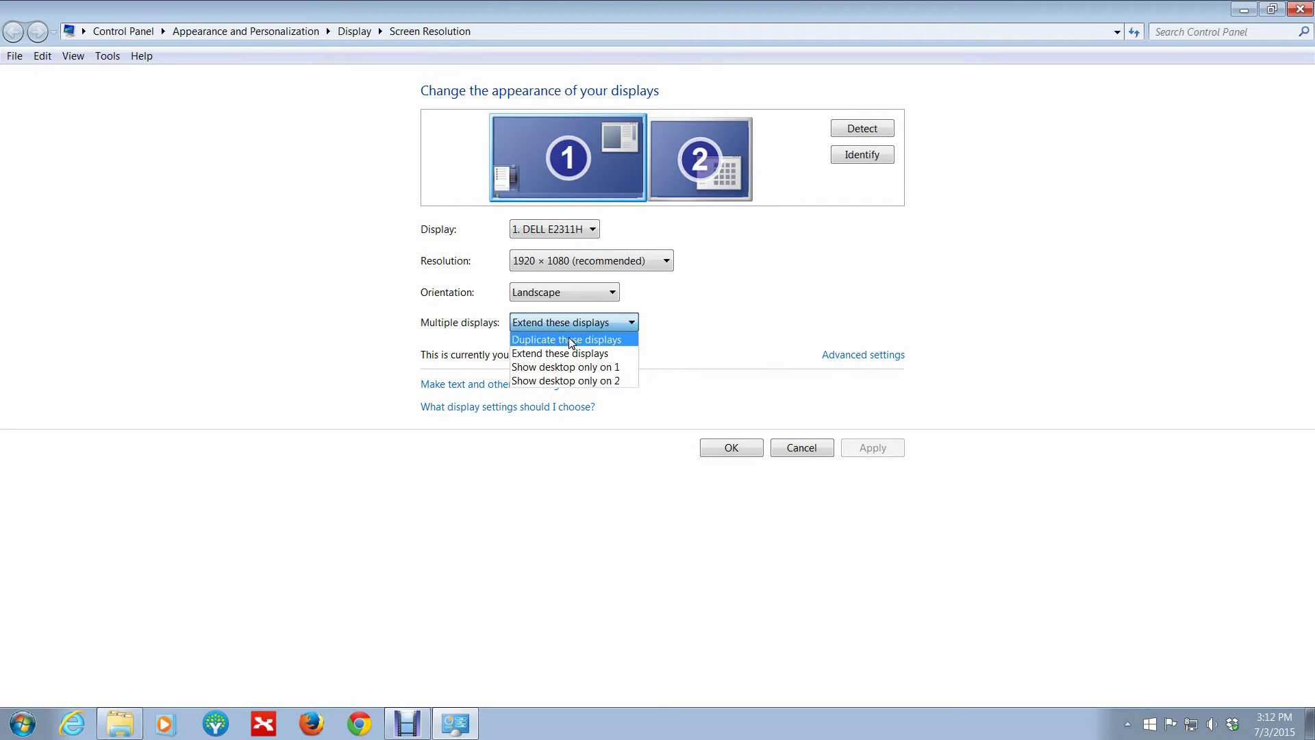
{"action": "left_click", "coordinate": [575, 485]}
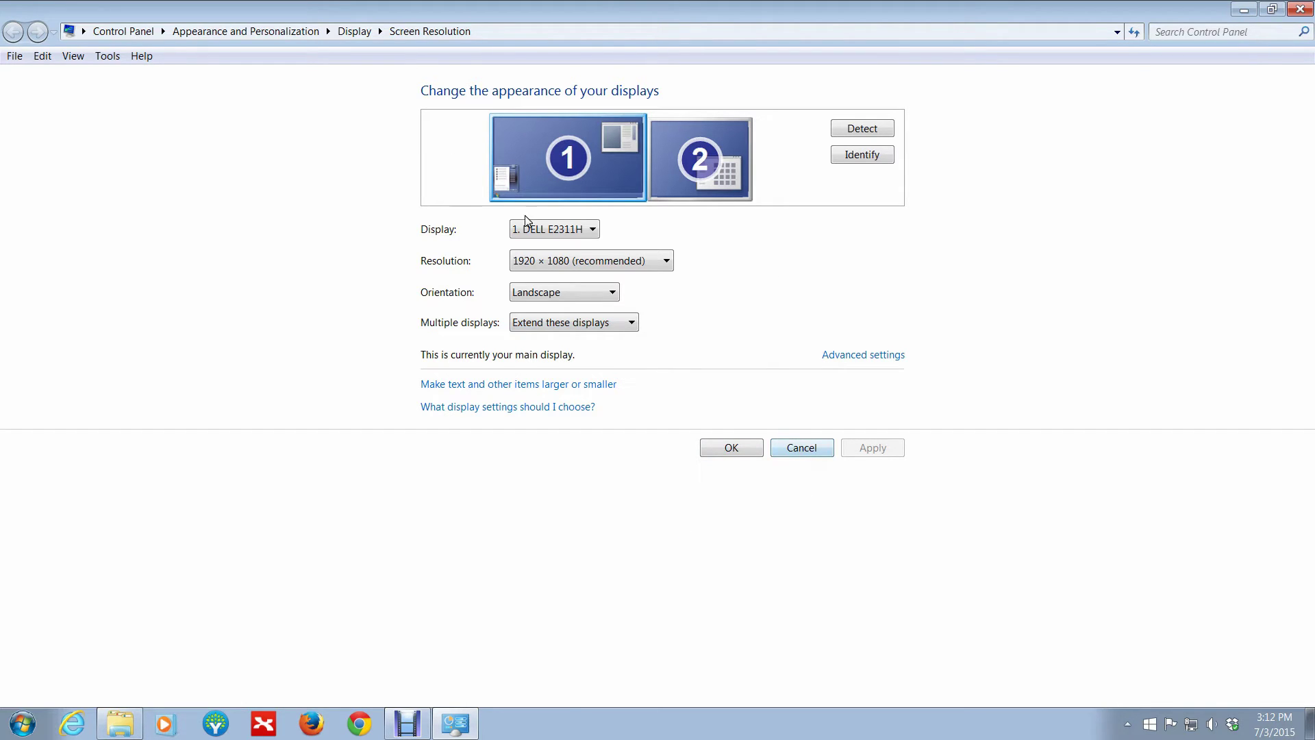
{"action": "left_click", "coordinate": [811, 452]}
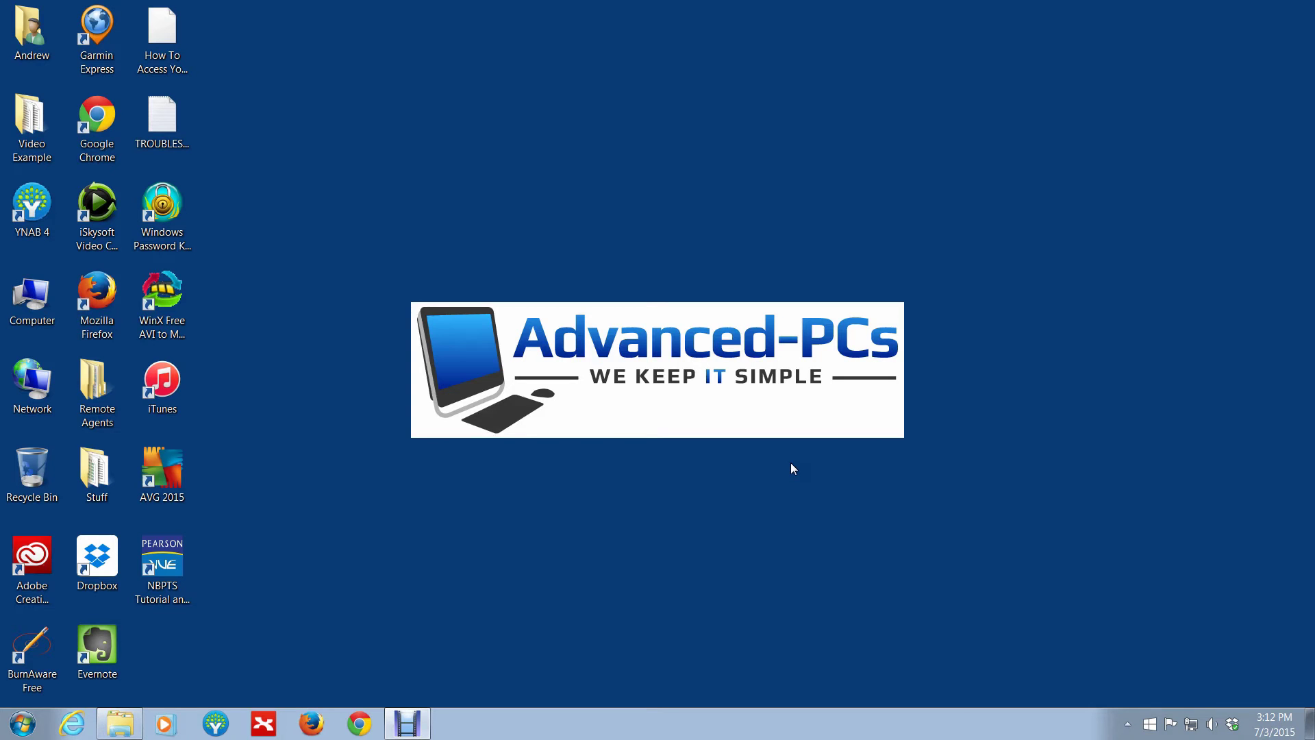
Bring up the Win+P projection switcher and cycle its choice from Extend to Duplicate
{"action": "key", "text": "super+p"}
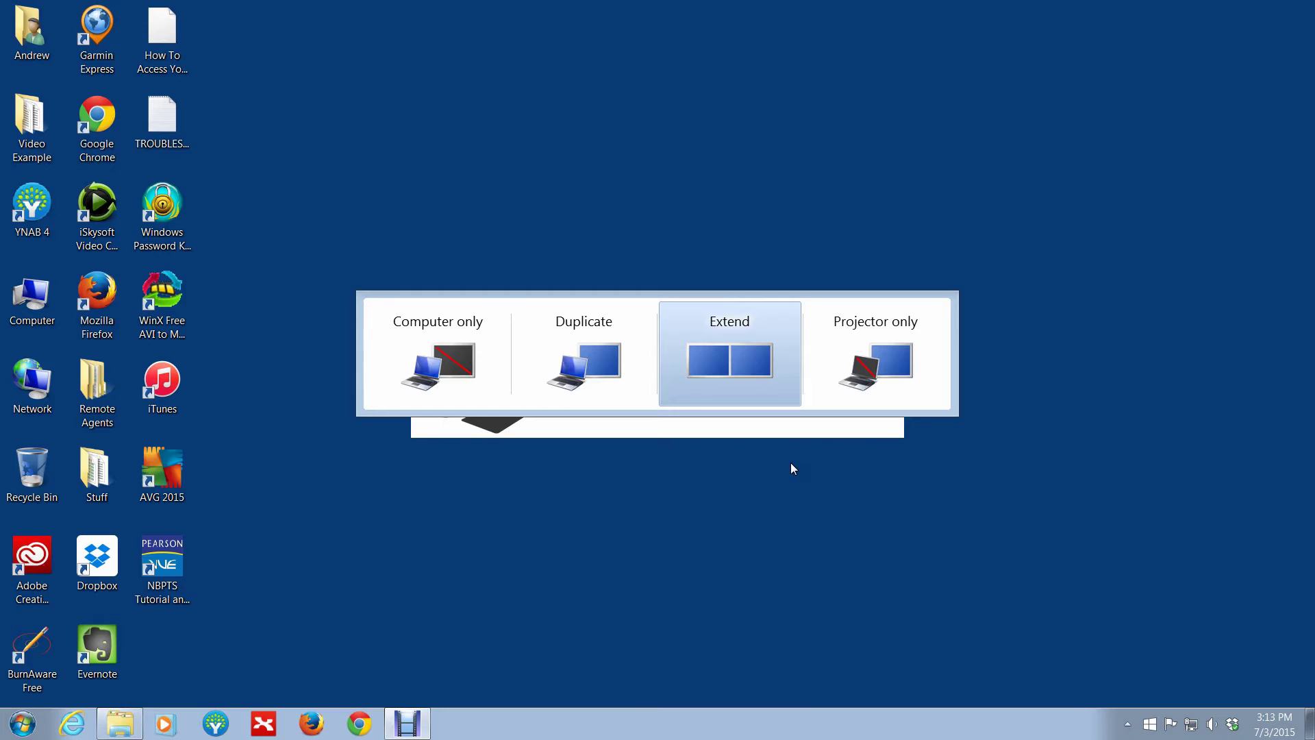
{"action": "key", "text": "Right"}
{"action": "key", "text": "Left"}
{"action": "key", "text": "Left"}
{"action": "key", "text": "Left"}
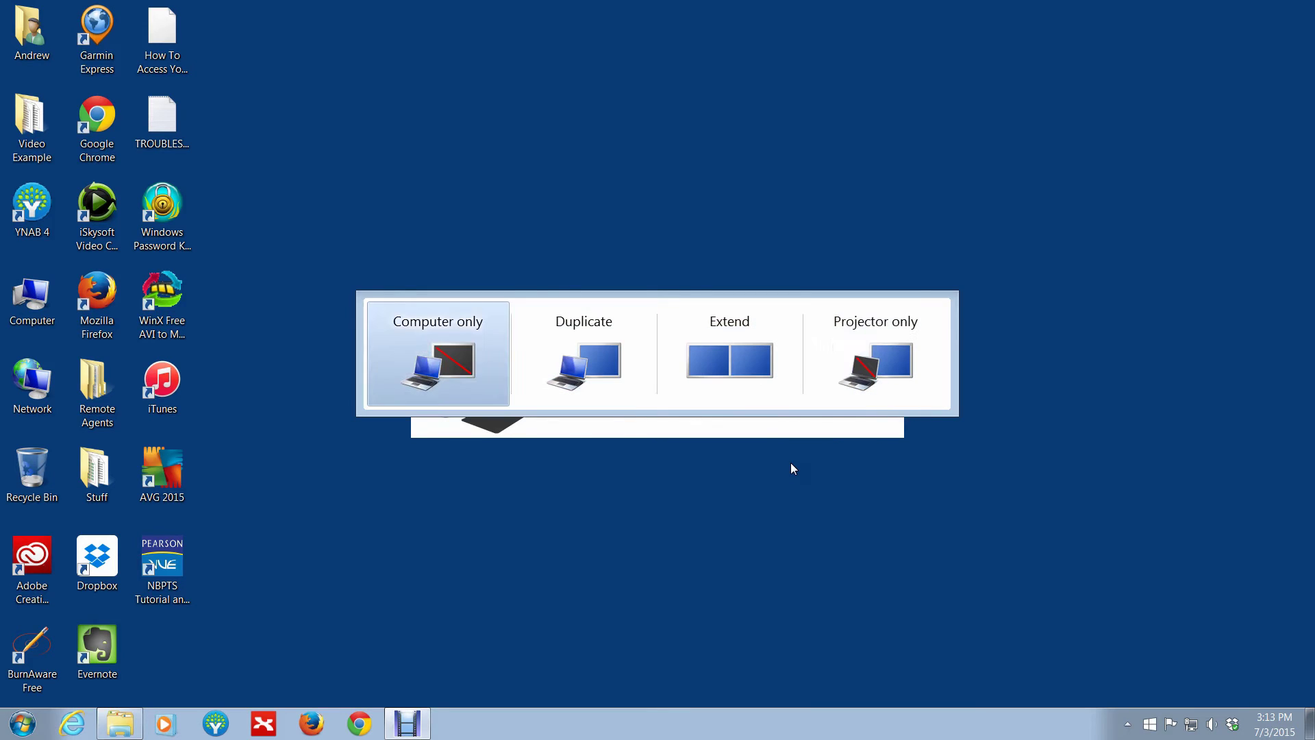
{"action": "key", "text": "Right"}
{"action": "key", "text": "Left"}
{"action": "key", "text": "Right"}
{"action": "key", "text": "Right"}
{"action": "key", "text": "Right"}
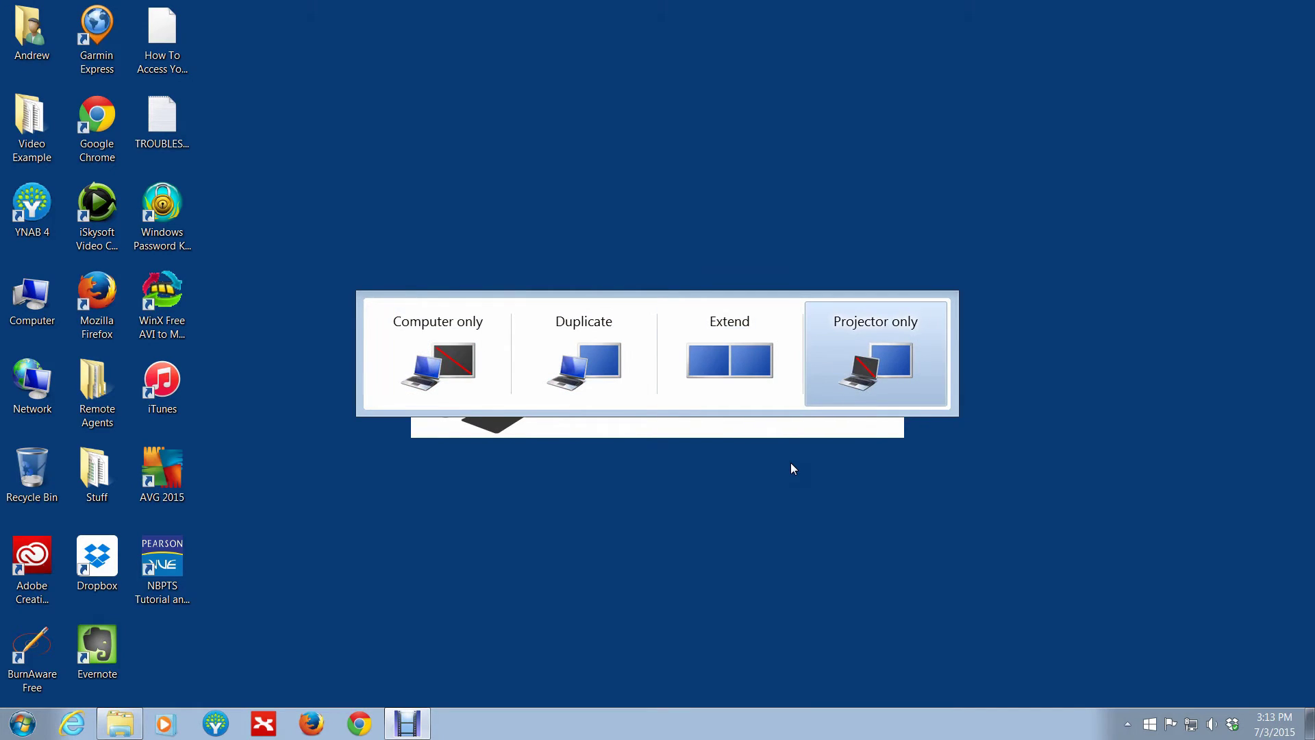
{"action": "key", "text": "Left"}
{"action": "key", "text": "Left"}
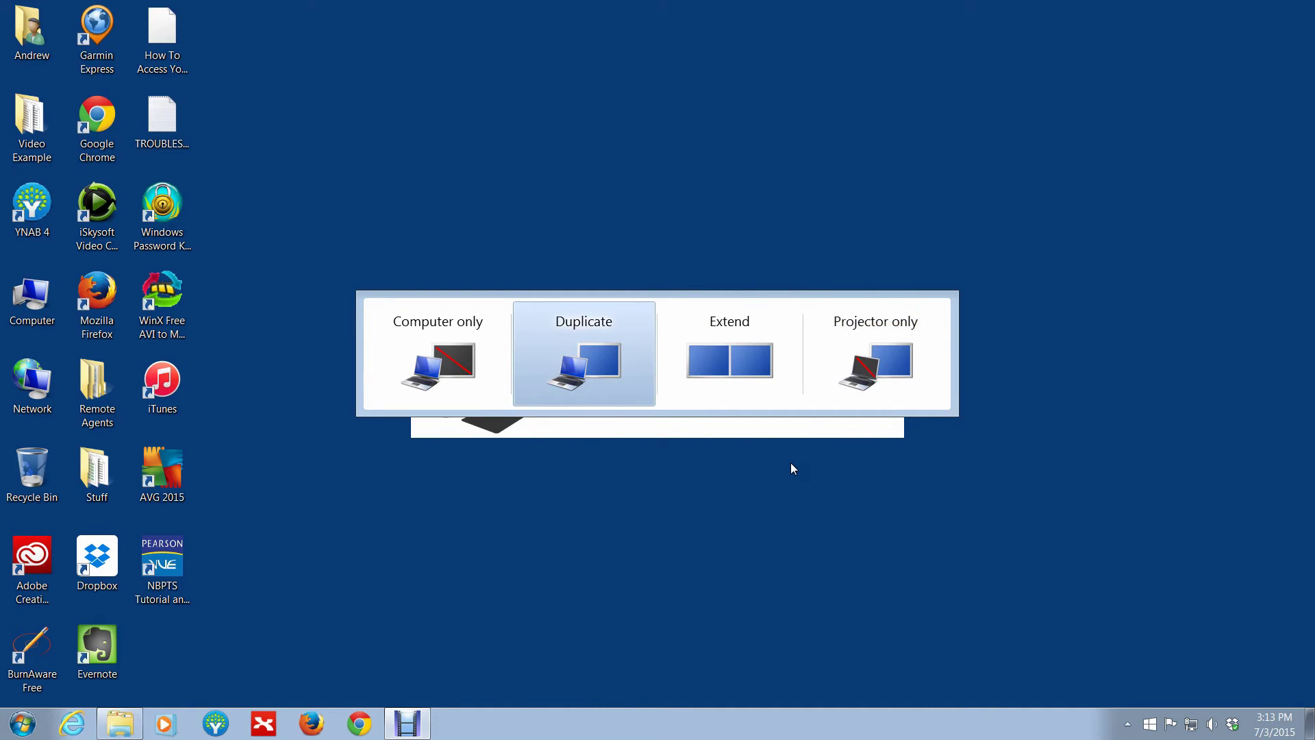
{"action": "key", "text": "Right"}
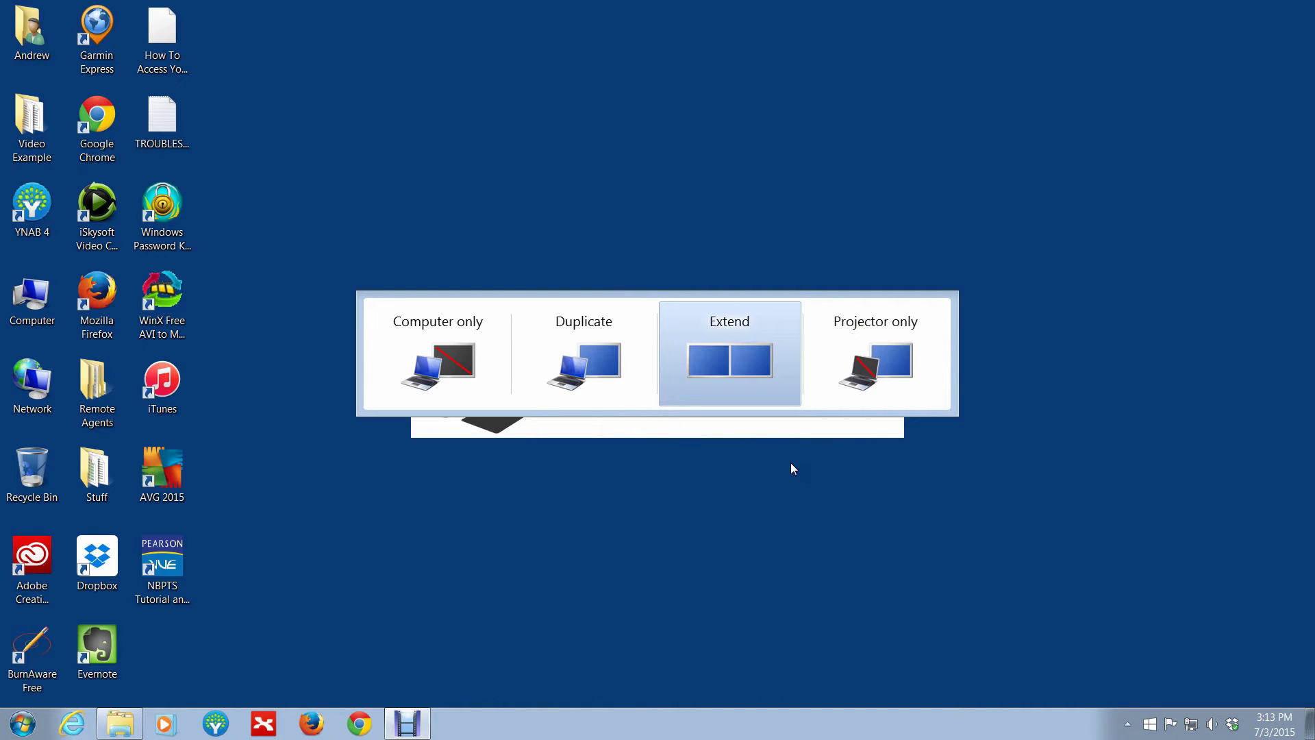
{"action": "key", "text": "Left"}
{"action": "key", "text": "Left"}
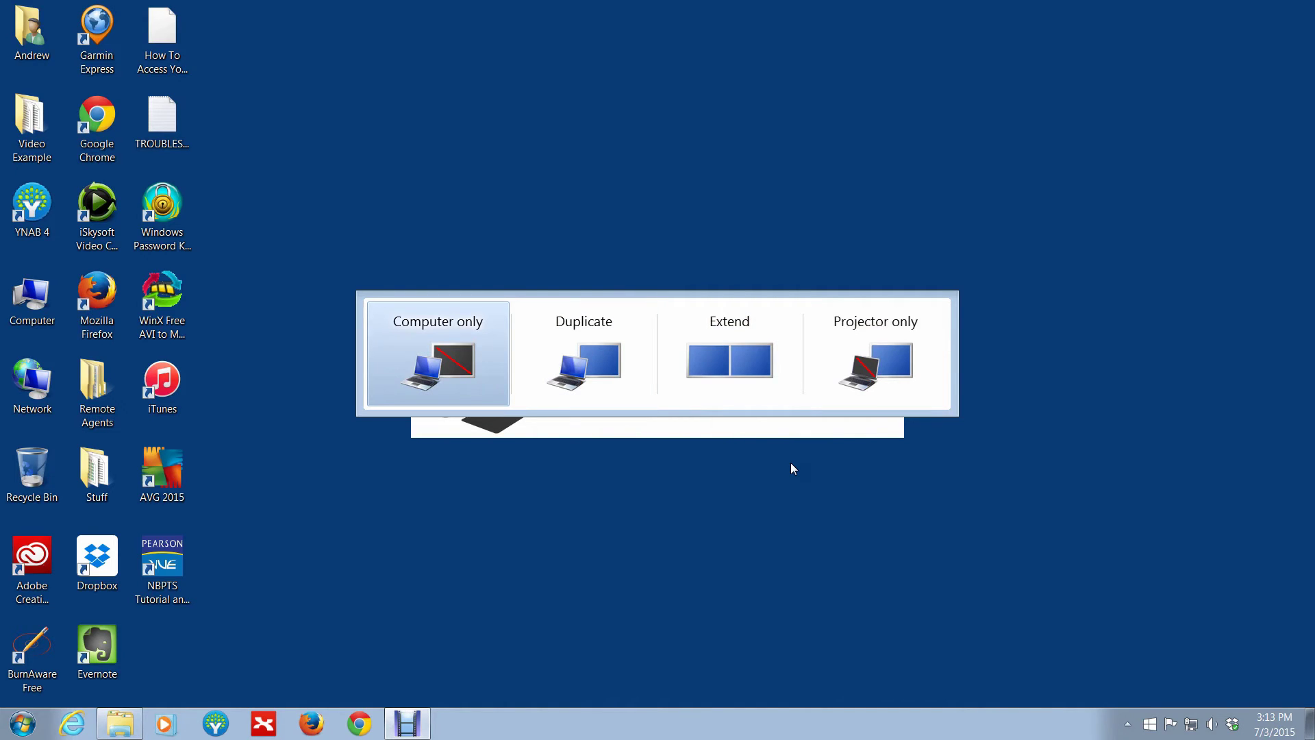
{"action": "key", "text": "Right"}
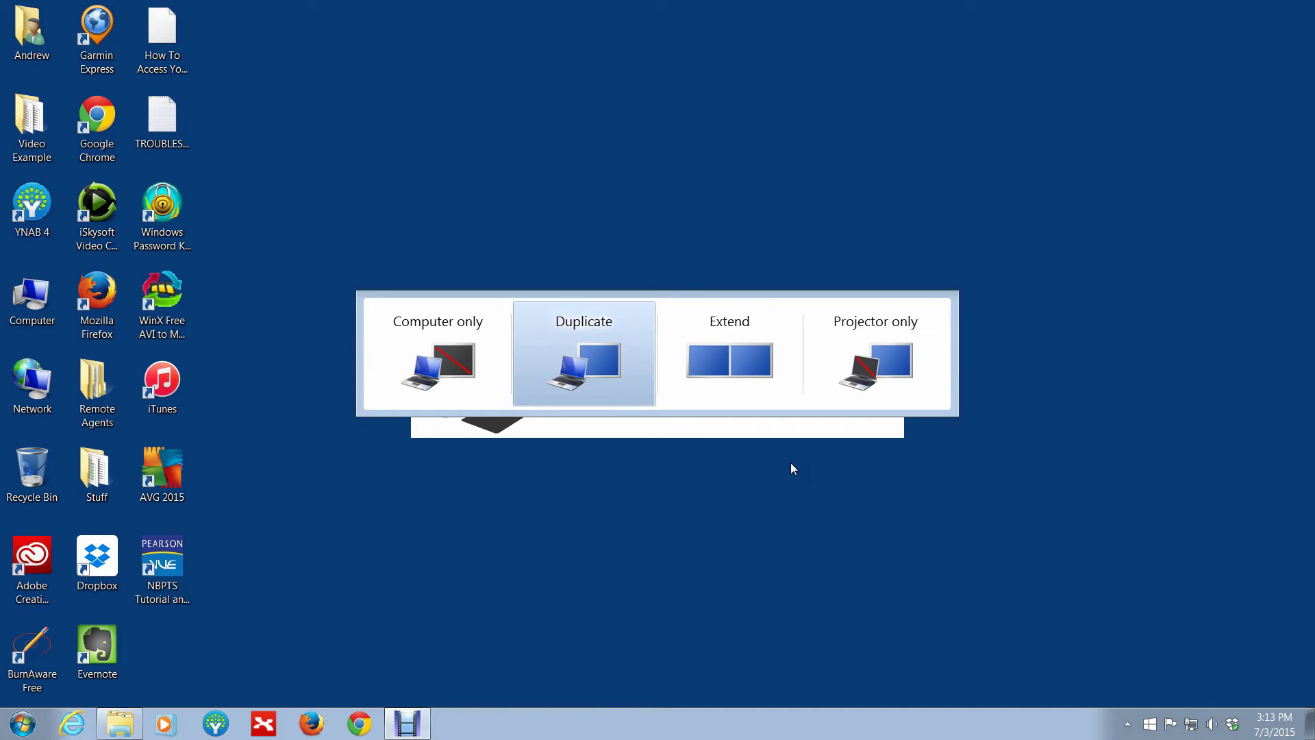
Cycle the projection choice through Computer only, Duplicate and Projector only
{"action": "key", "text": "Left"}
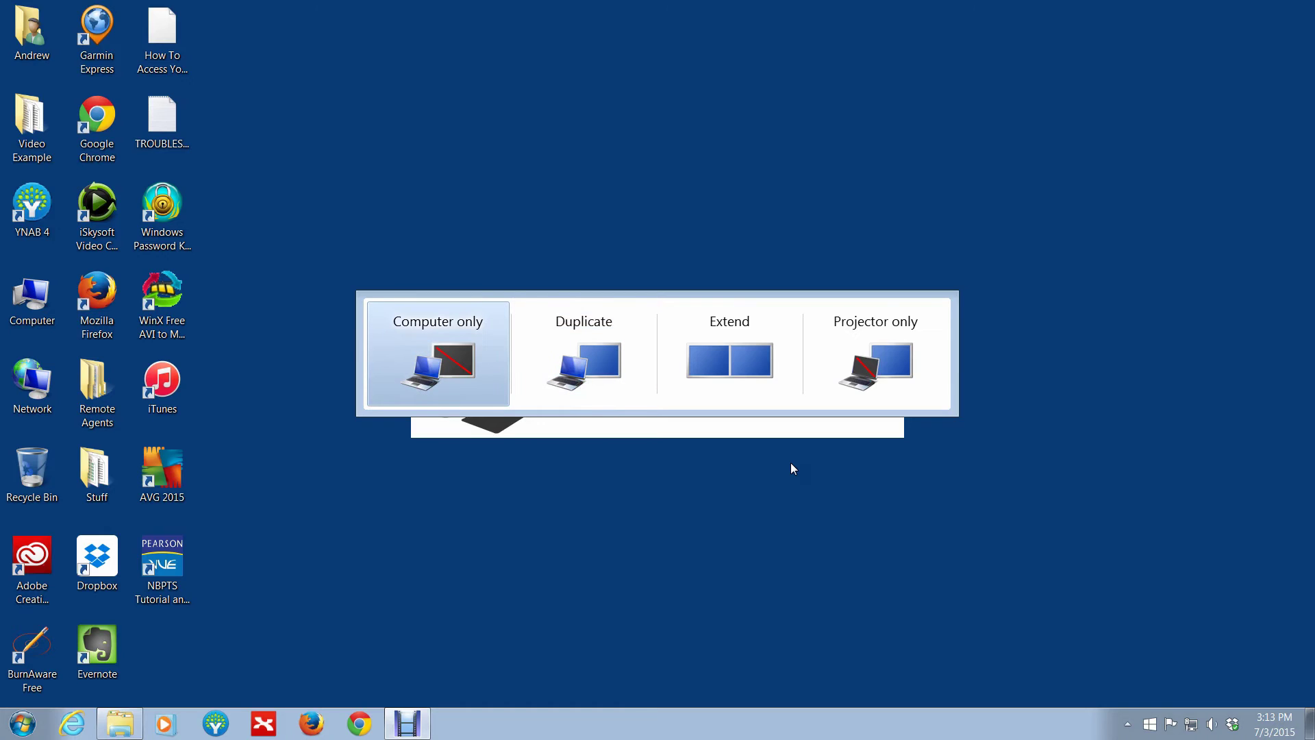
{"action": "key", "text": "Right"}
{"action": "key", "text": "Right"}
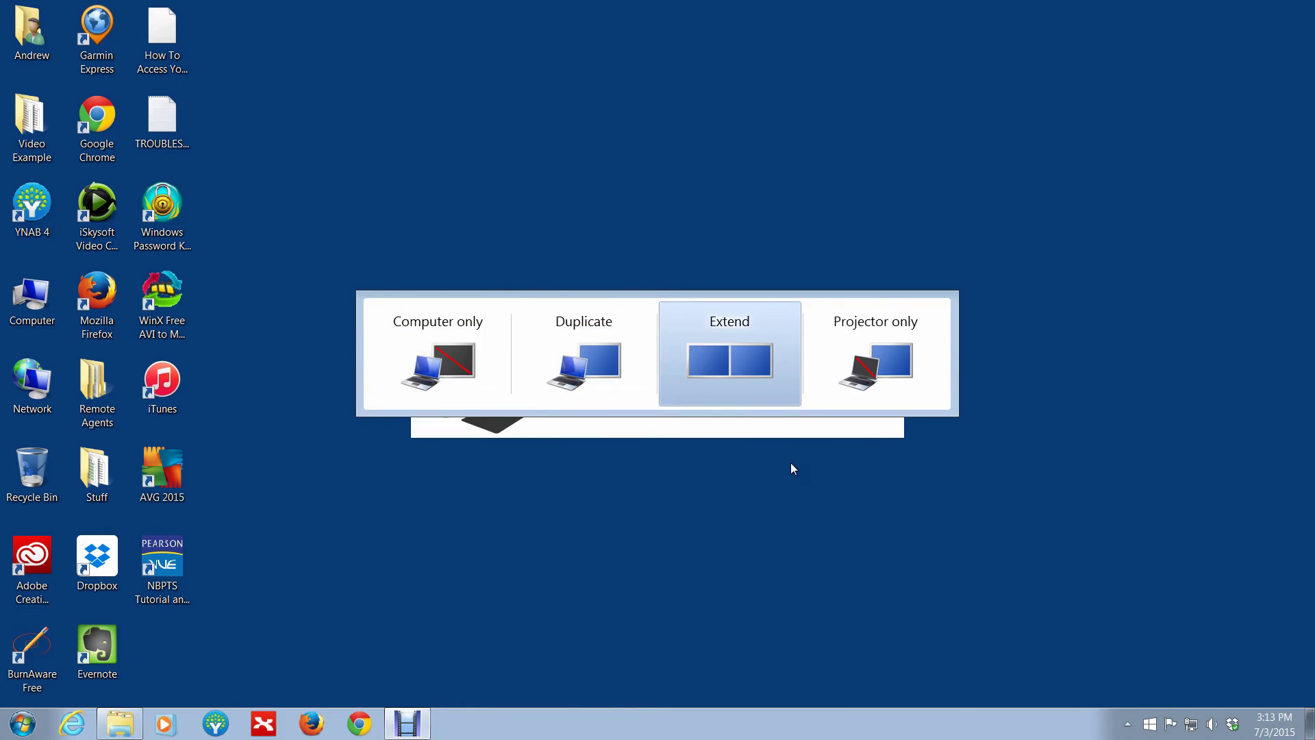
{"action": "key", "text": "Left"}
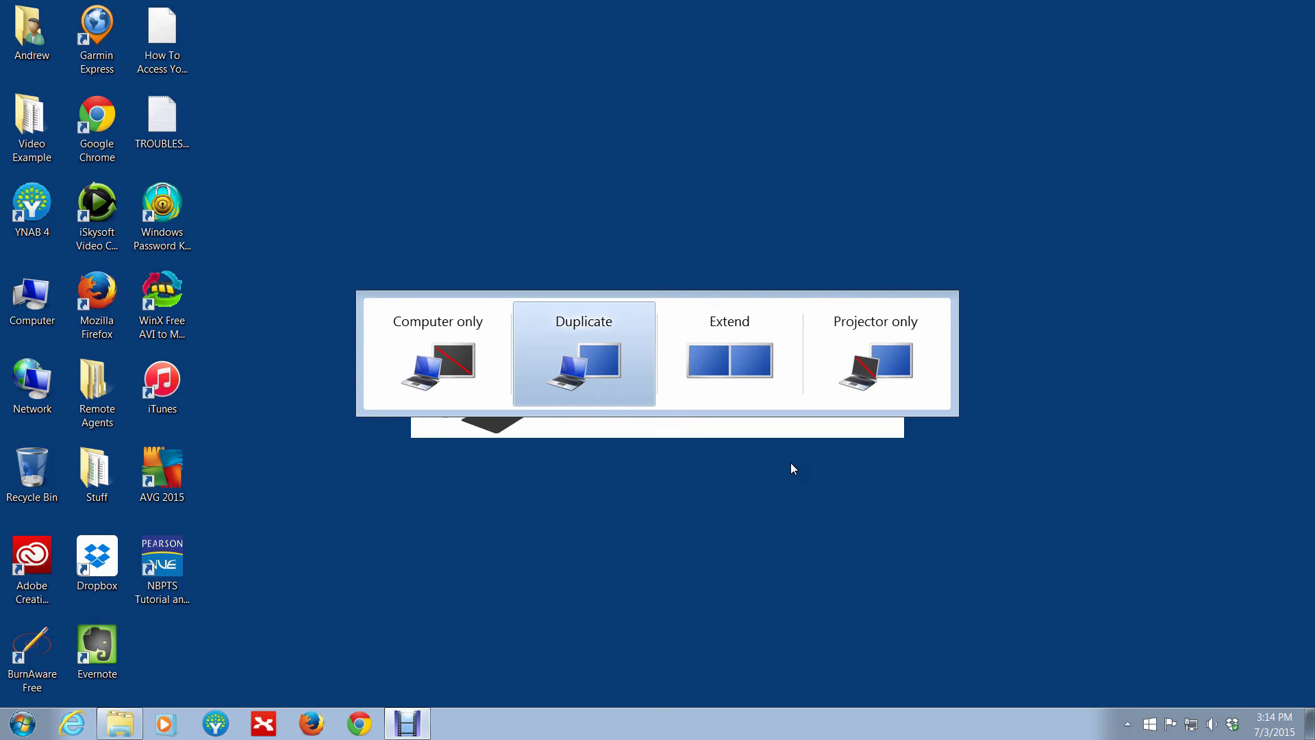
{"action": "key", "text": "super+p"}
{"action": "key", "text": "super+p"}
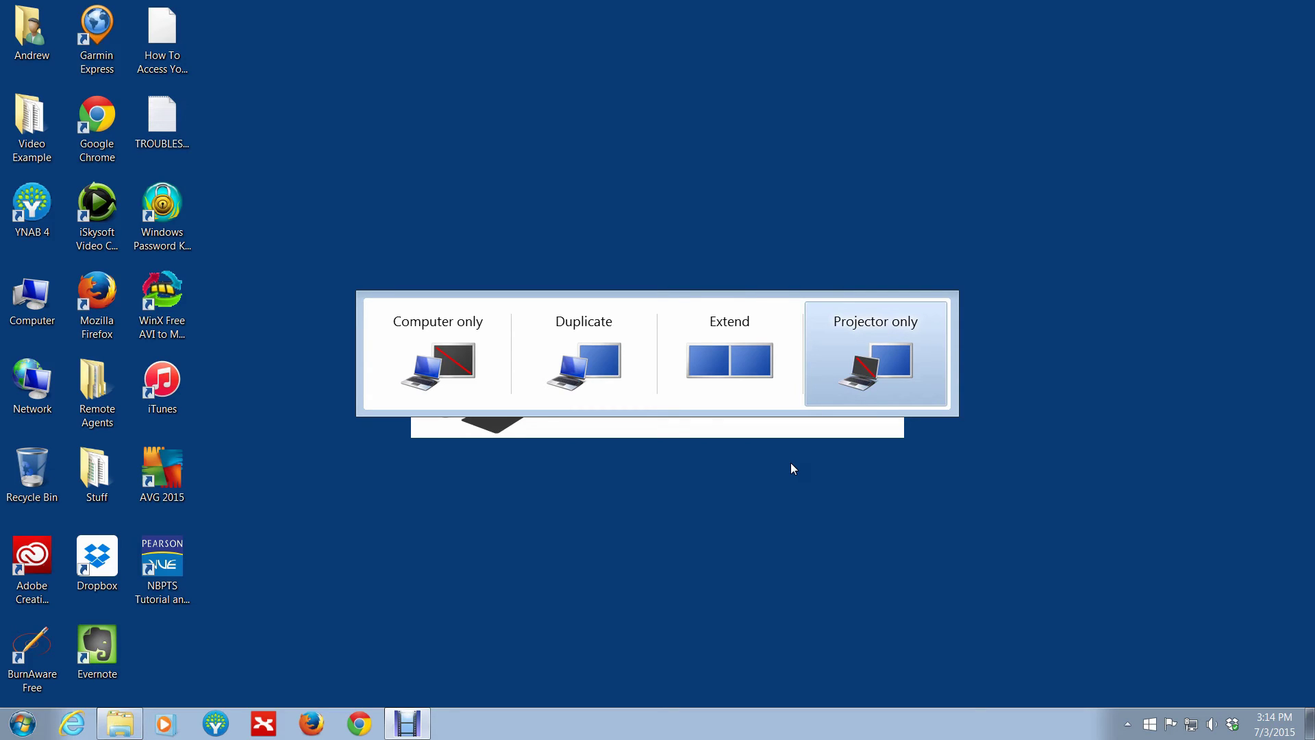
{"action": "key", "text": "Left"}
{"action": "key", "text": "Left"}
{"action": "key", "text": "Left"}
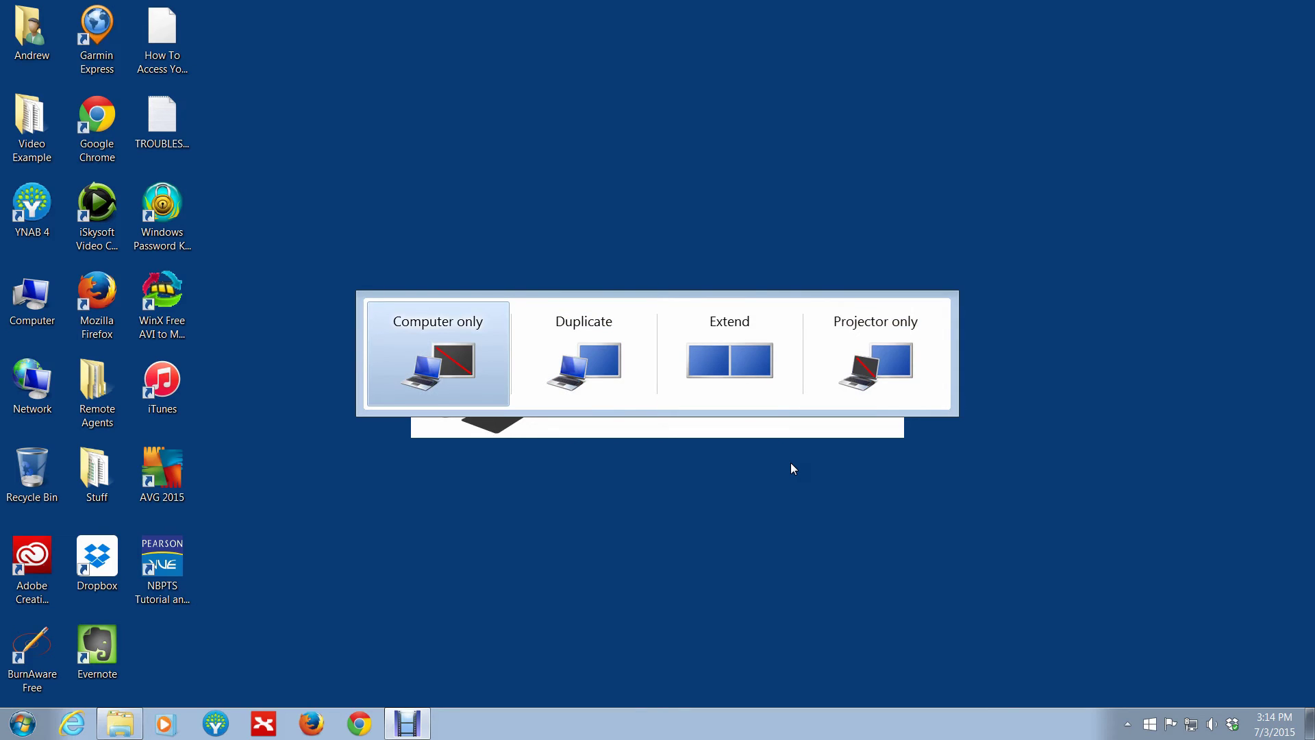
Settle the projection choice on Extend so the switcher closes and applies it
{"action": "key", "text": "super+p"}
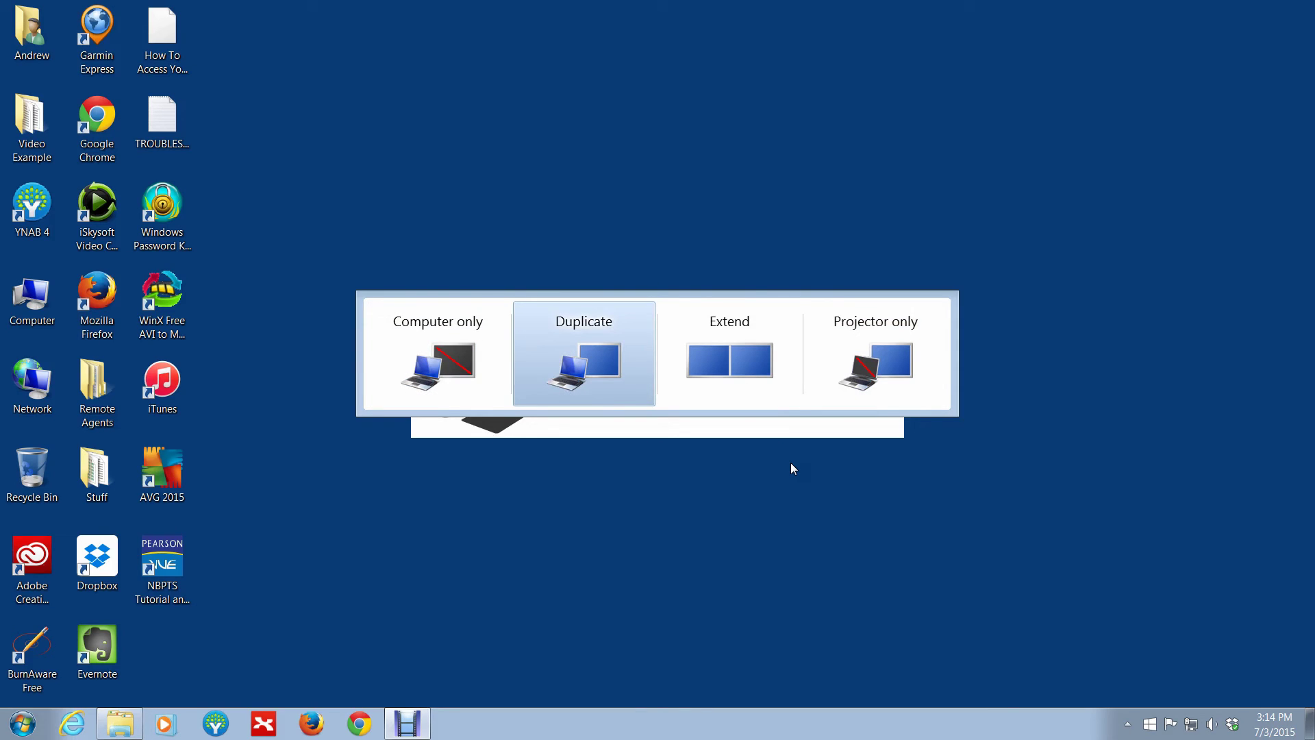
{"action": "key", "text": "super+p"}
{"action": "key", "text": "Left"}
{"action": "key", "text": "super+p"}
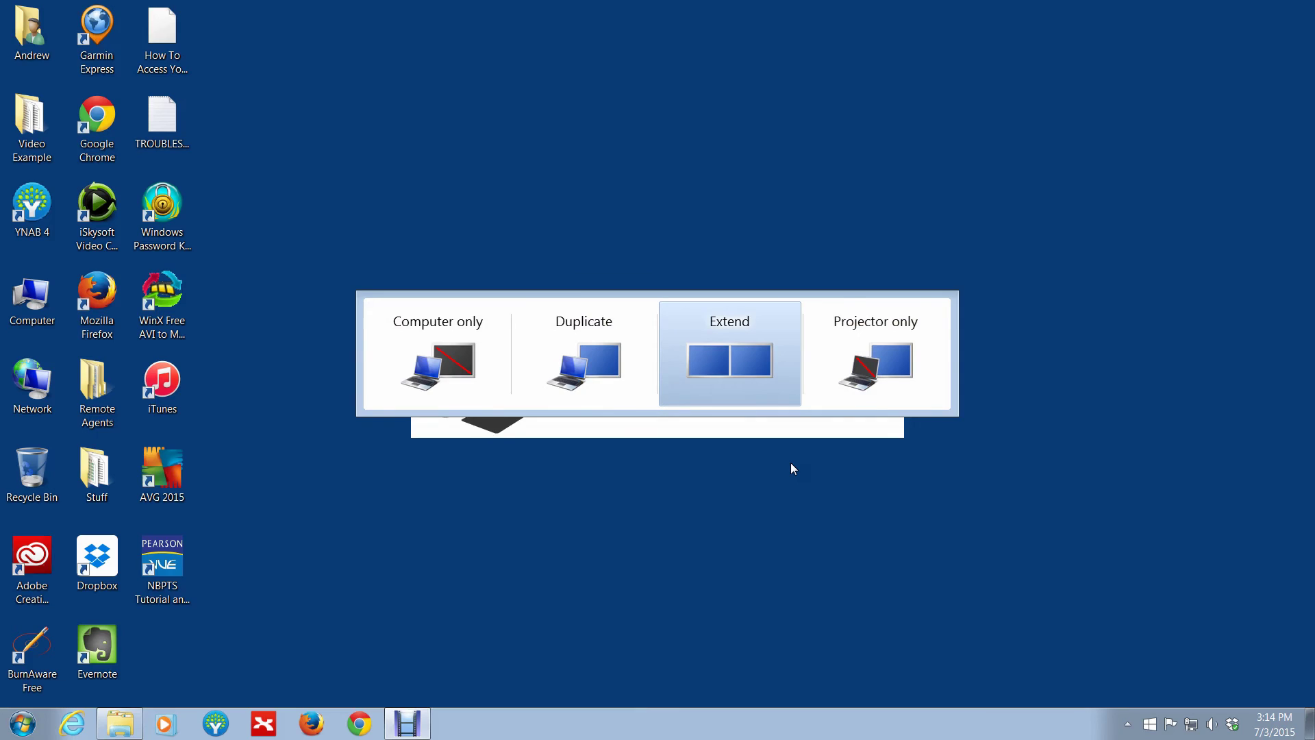
{"action": "key", "text": "Left"}
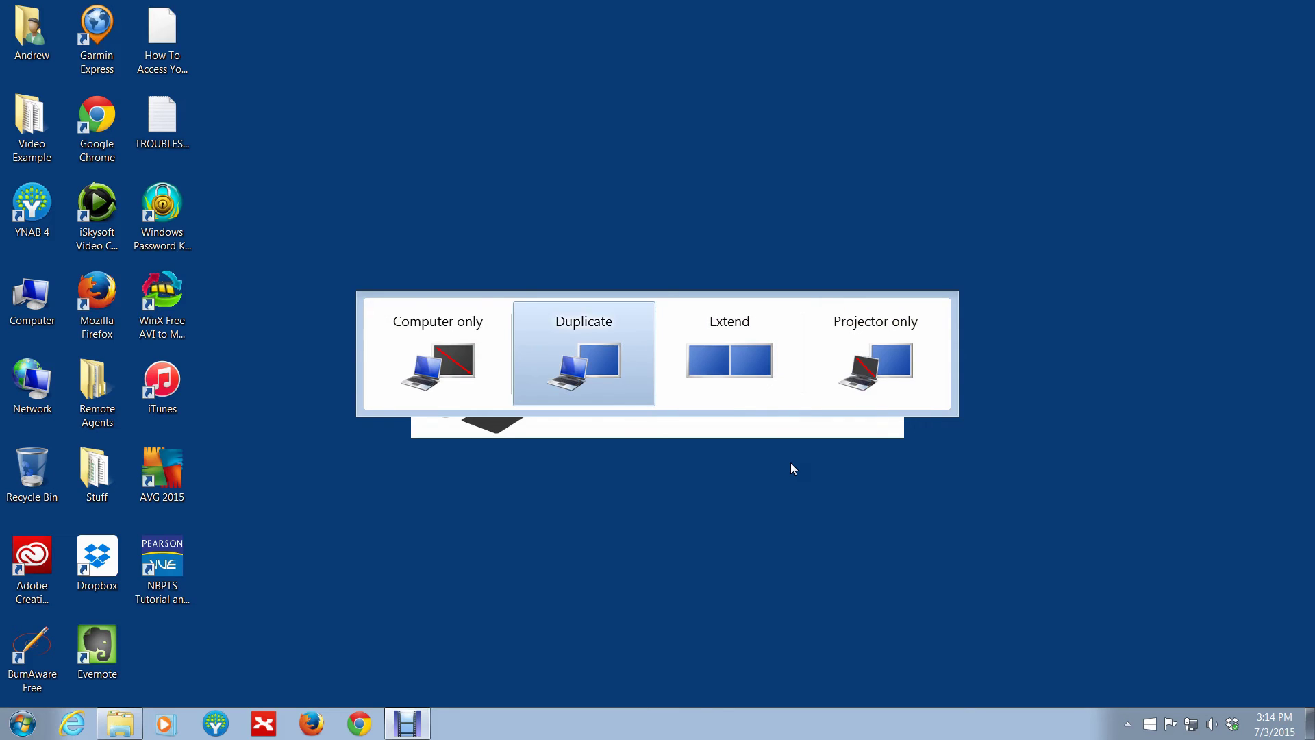
{"action": "key", "text": "super+p"}
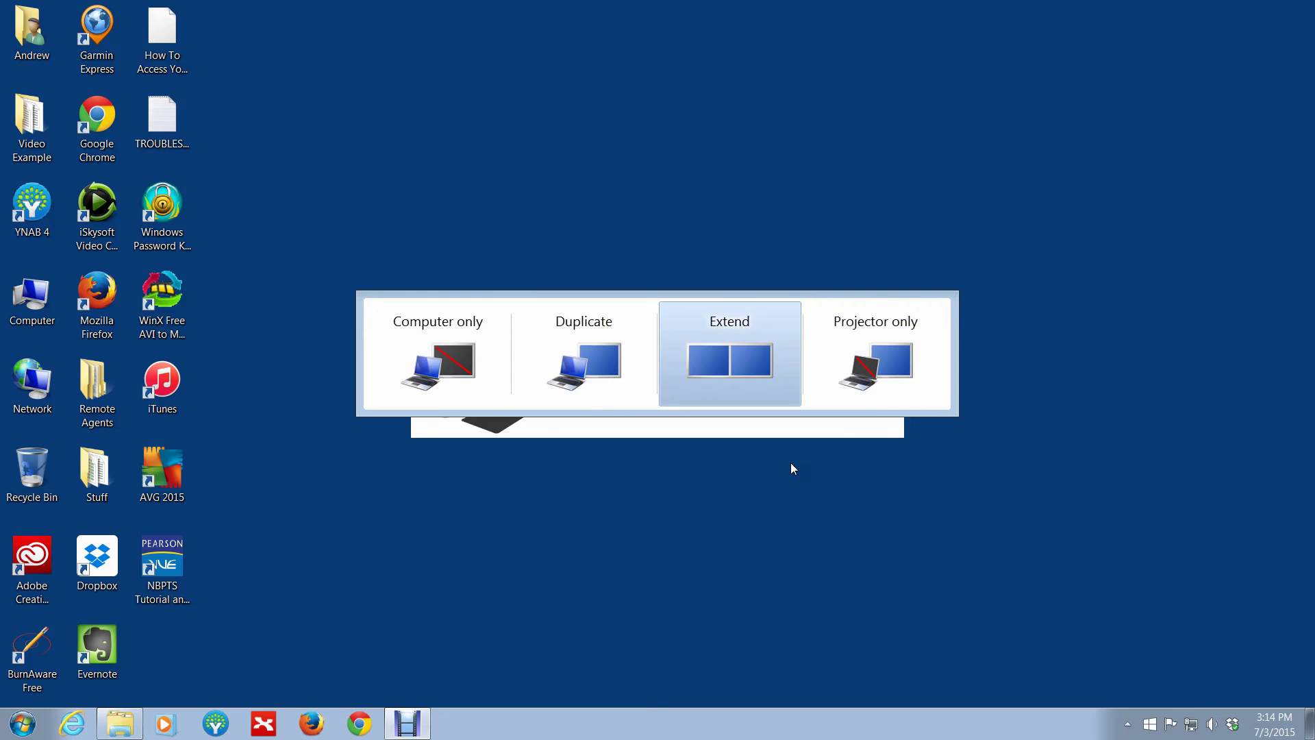
{"action": "key", "text": "Left"}
{"action": "key", "text": "Right"}
{"action": "key", "text": "Right"}
{"action": "key", "text": "Left"}
{"action": "key", "text": "Return"}
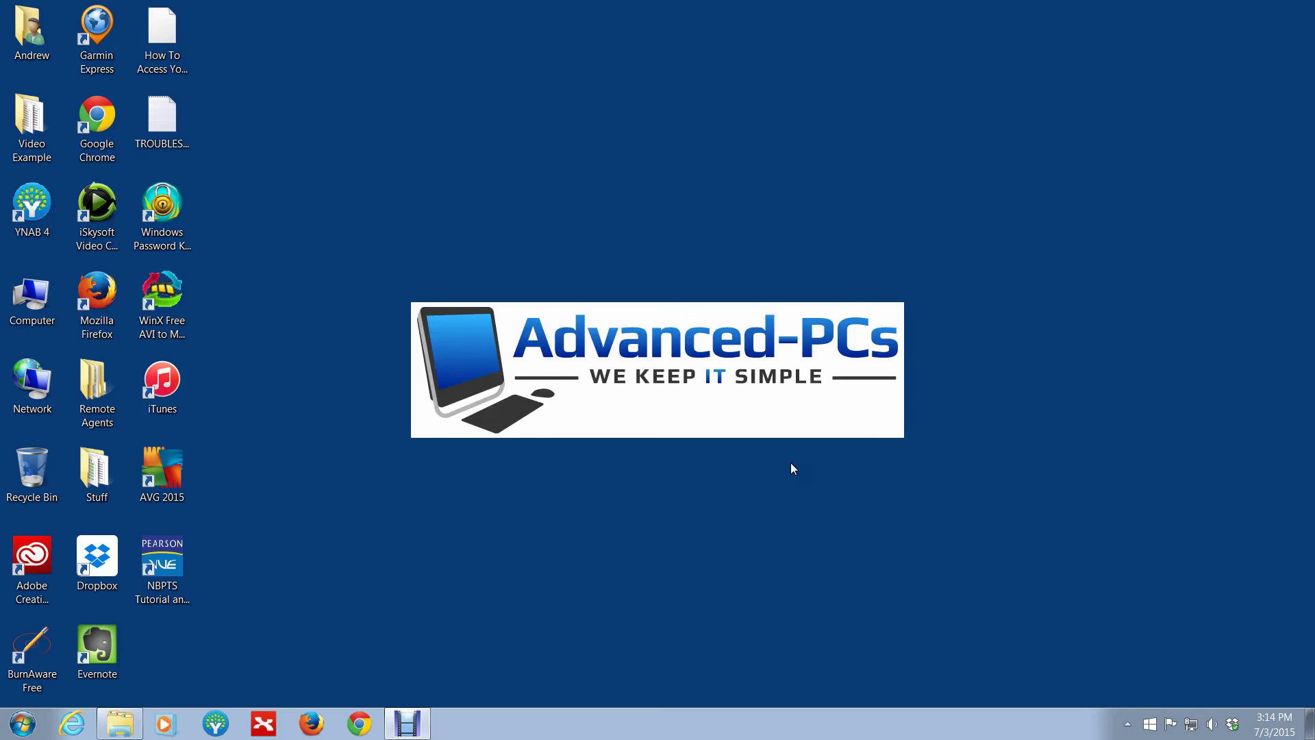